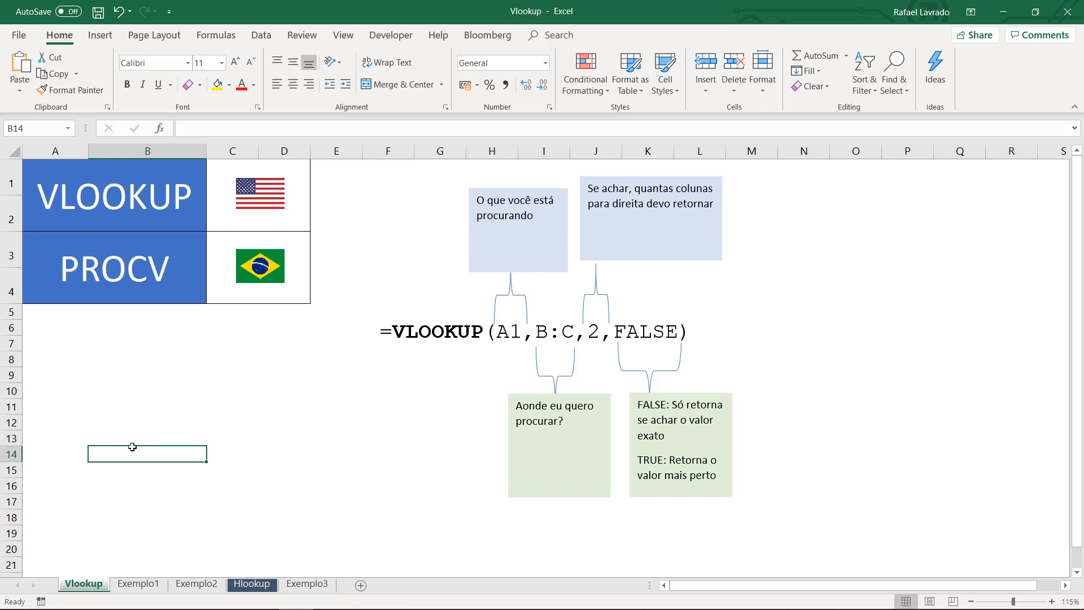
Step: On the Exemplo1 sheet, examine the lookup date in E4 and the arguments of the VLOOKUP formula in F4
left_click(132, 447)
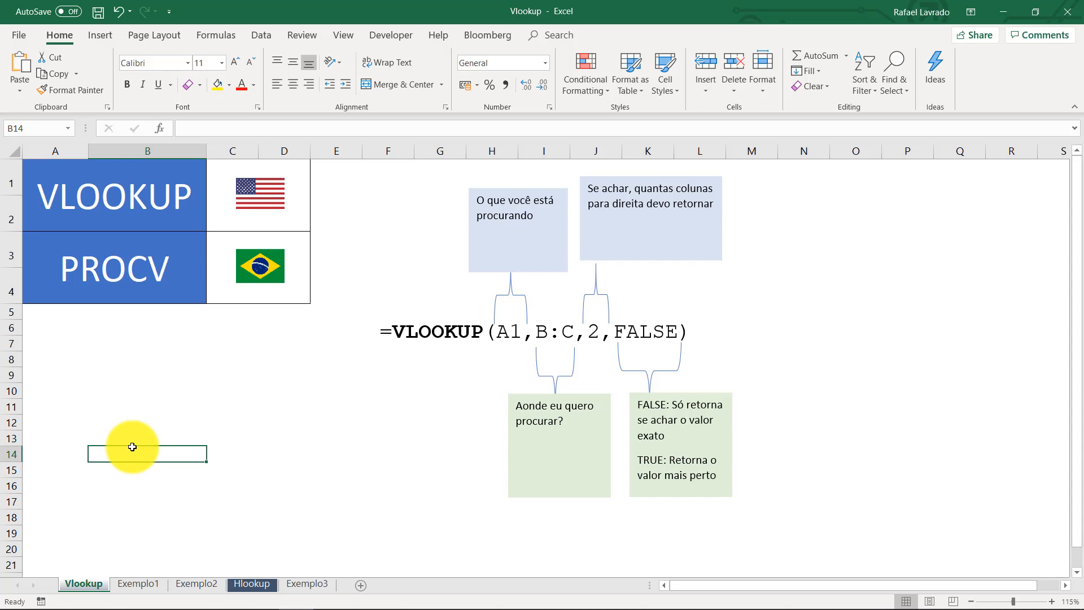
left_click(140, 587)
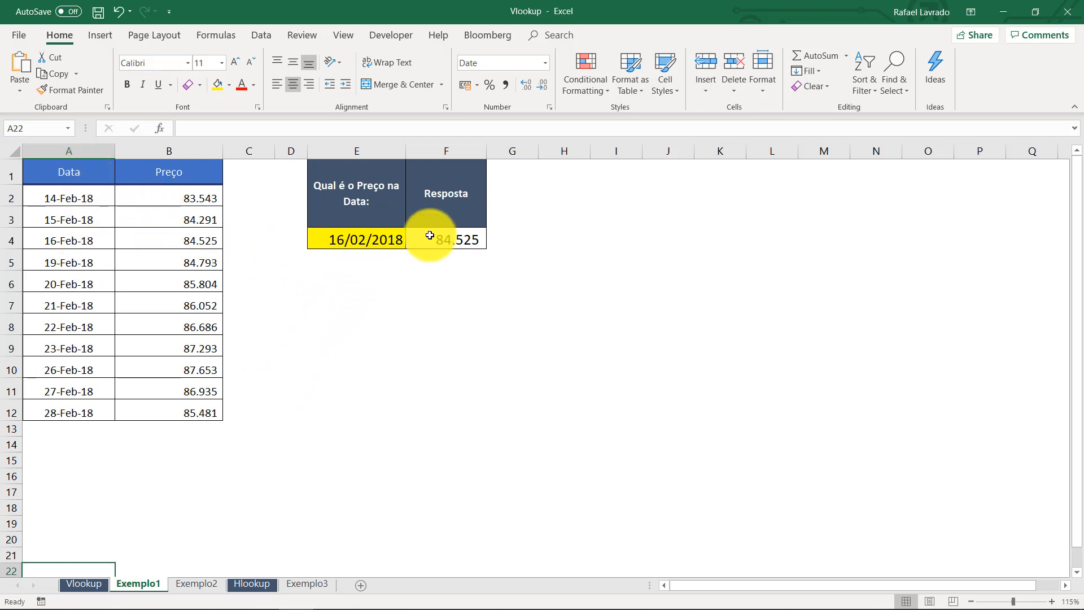
left_click(378, 234)
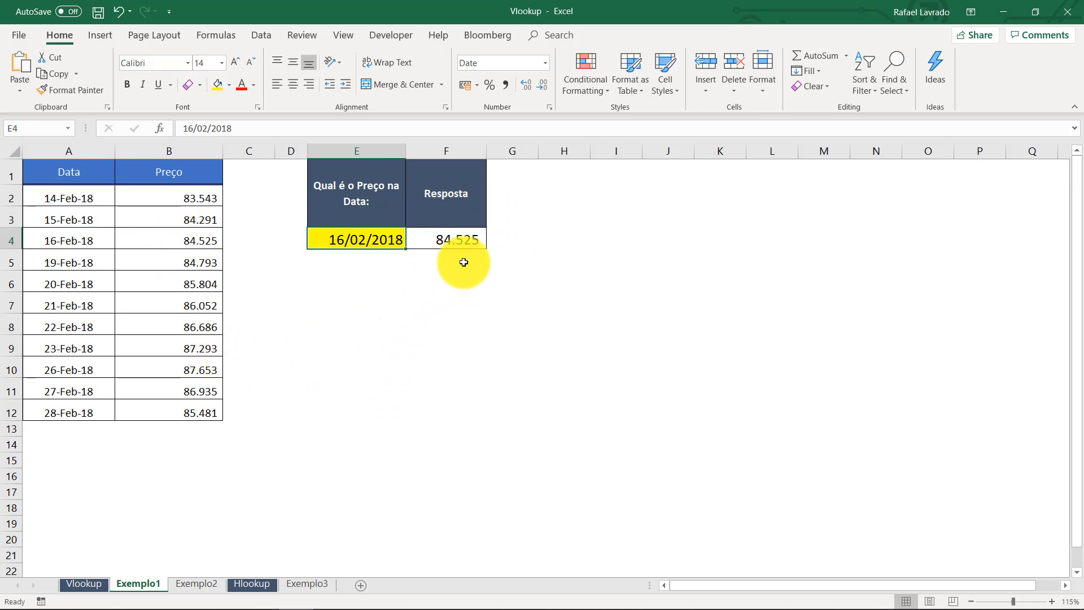
left_click(446, 242)
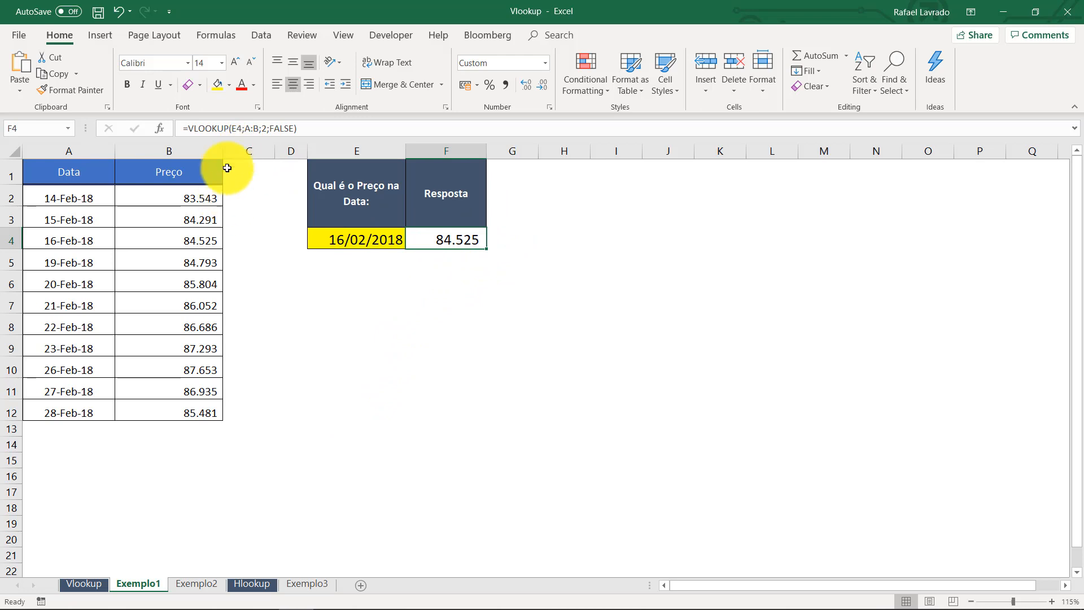
key("F2")
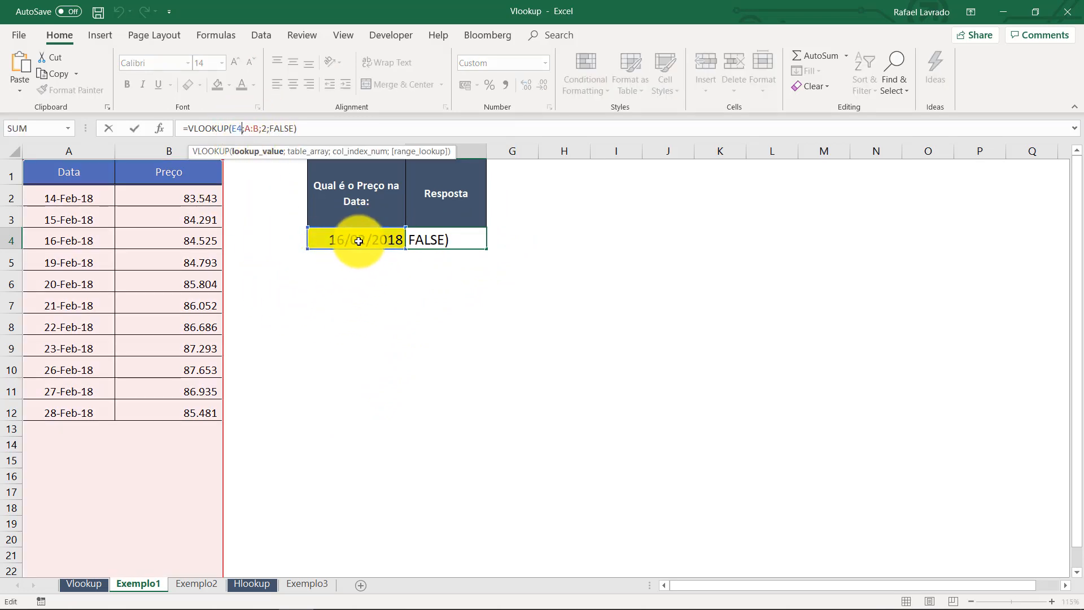
left_click(251, 128)
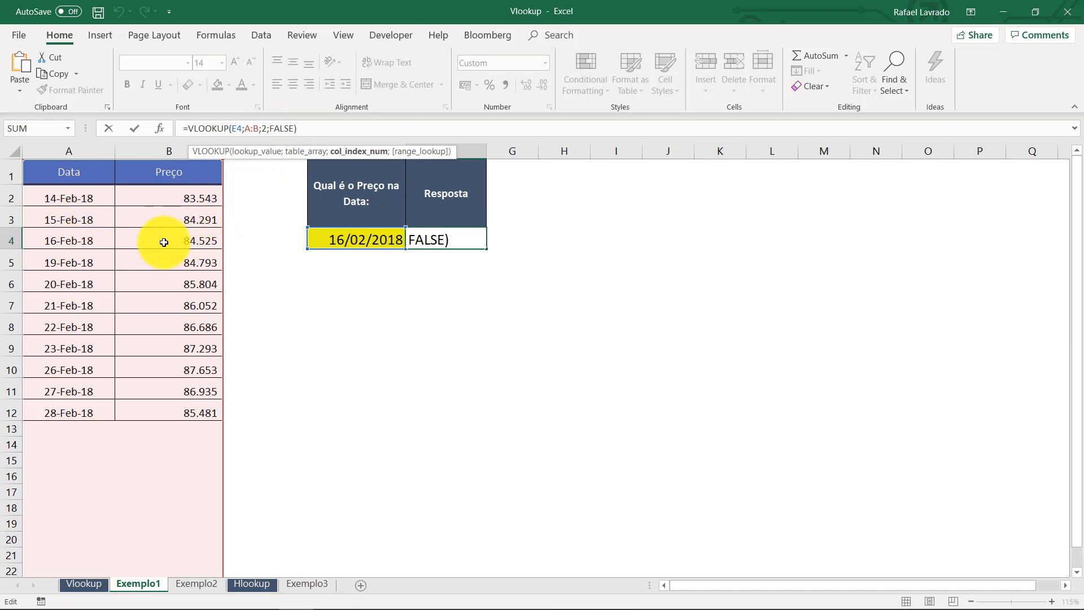
left_click(283, 129)
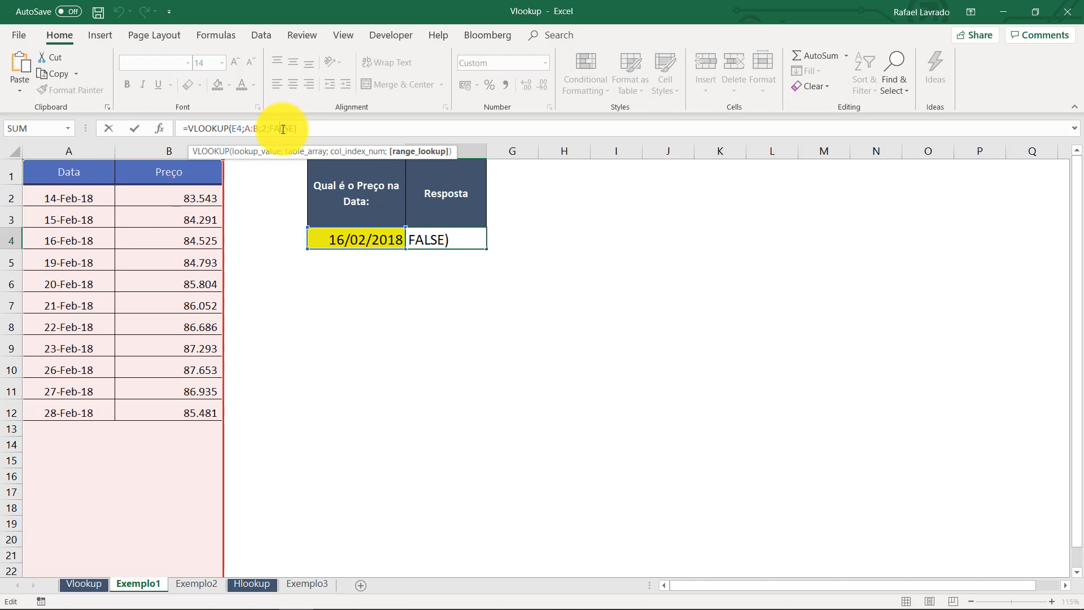
Step: Replace the last argument of the VLOOKUP formula in F4 with FALSE for an exact match
double_click(279, 130)
key("BackSpace")
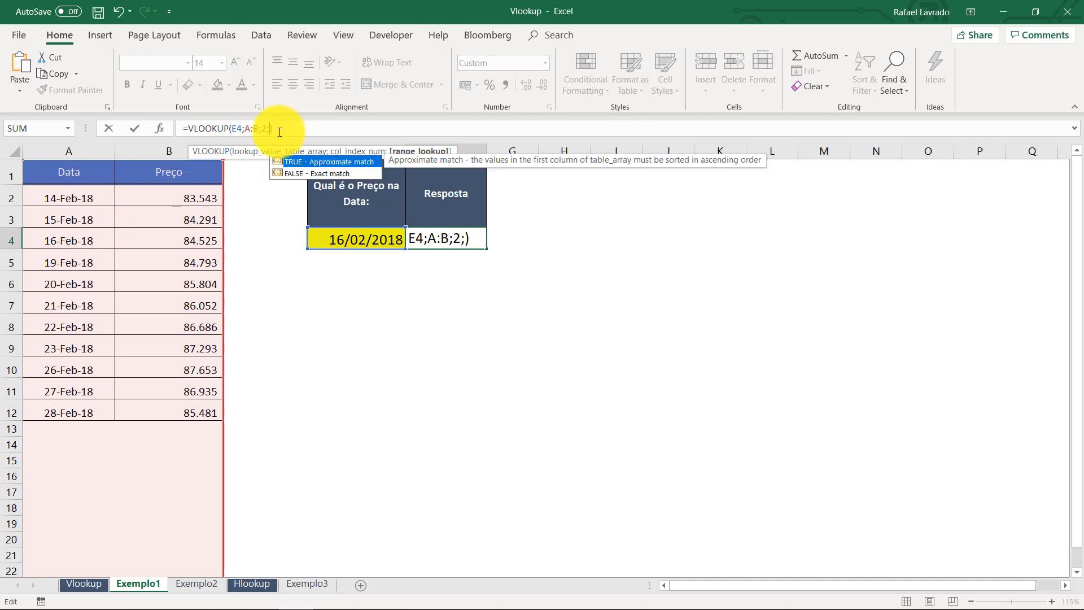
left_click(300, 172)
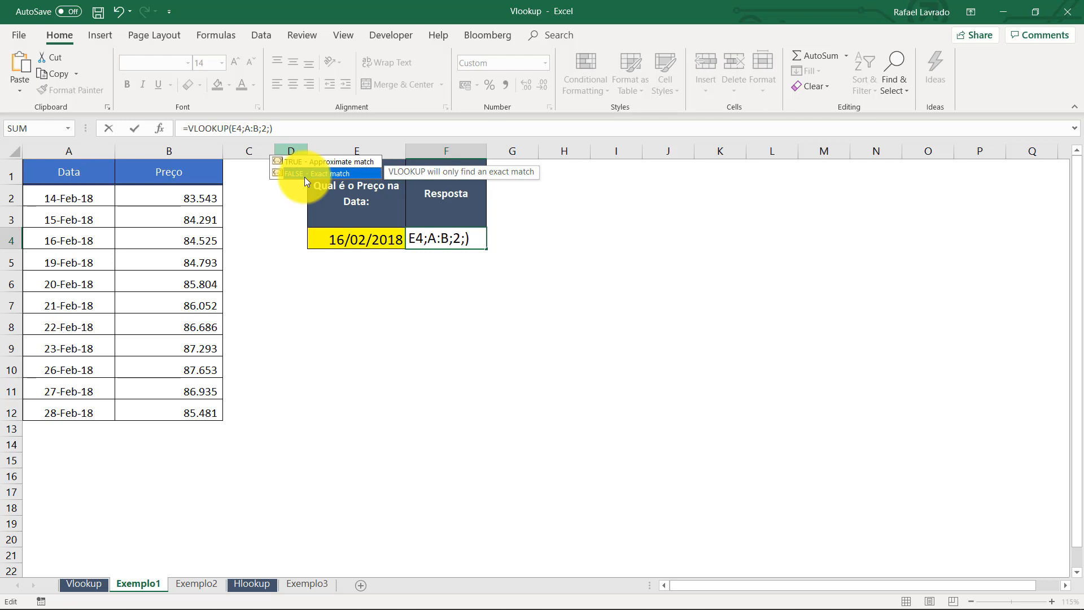
double_click(305, 175)
key("ctrl+Return")
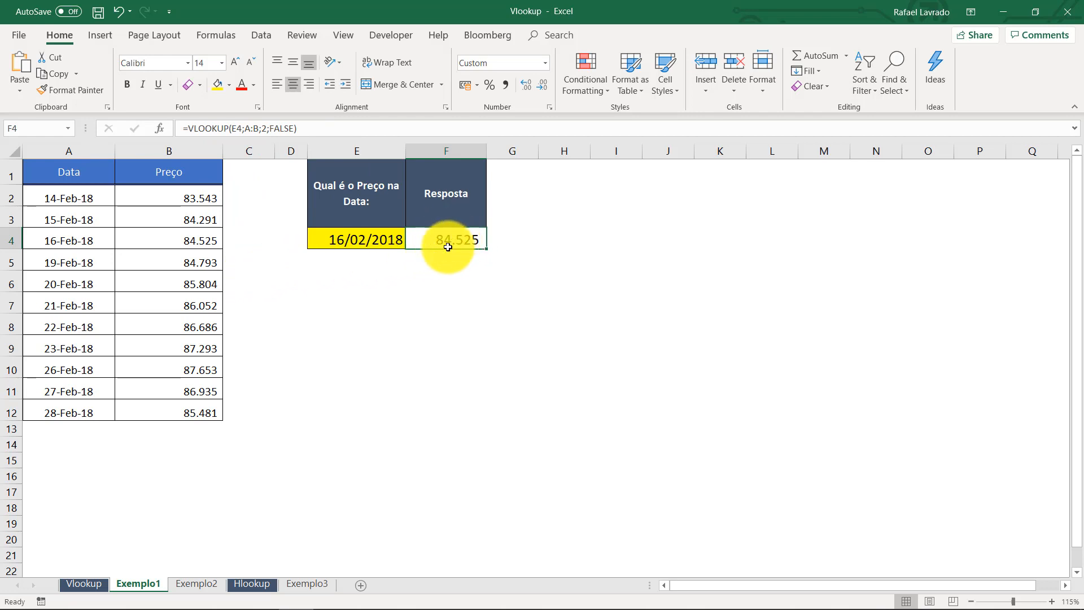
Step: Set the lookup date in E4 to 17/02/2018
left_click(364, 243)
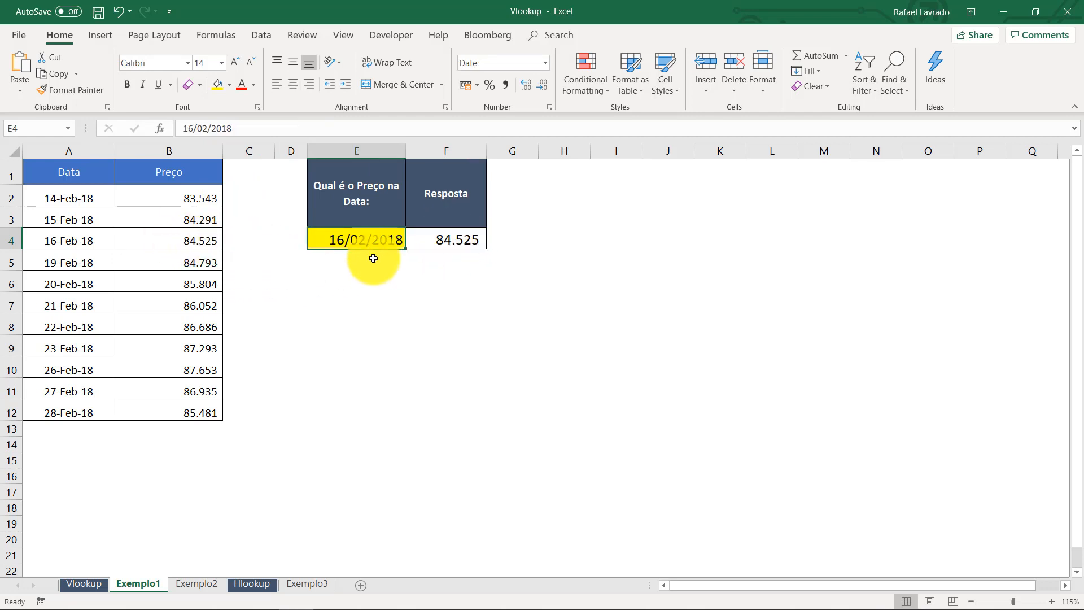
left_click_drag(194, 128, 176, 126)
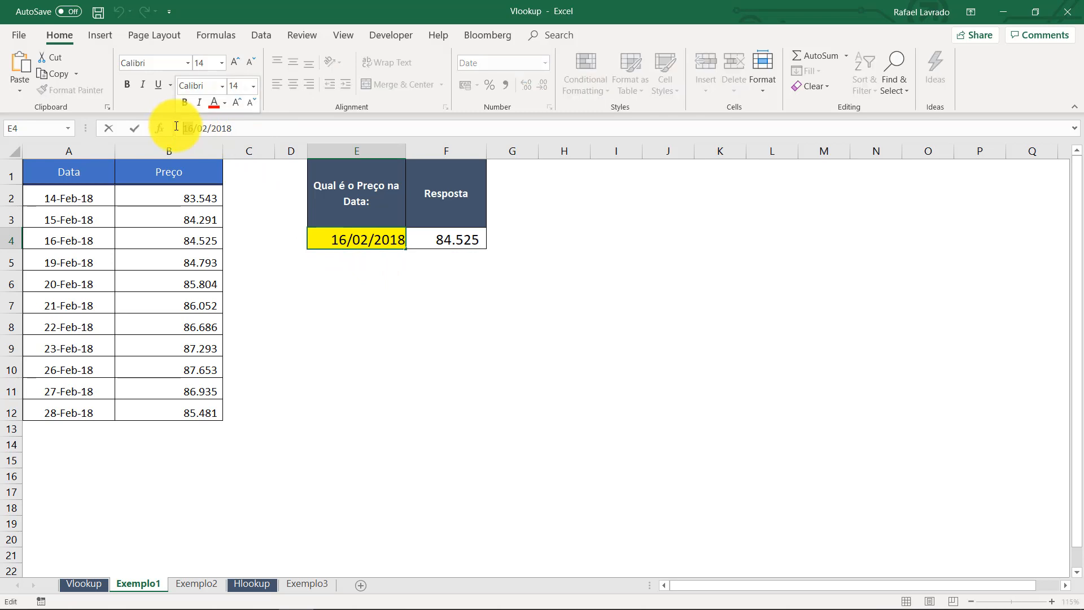
type("17")
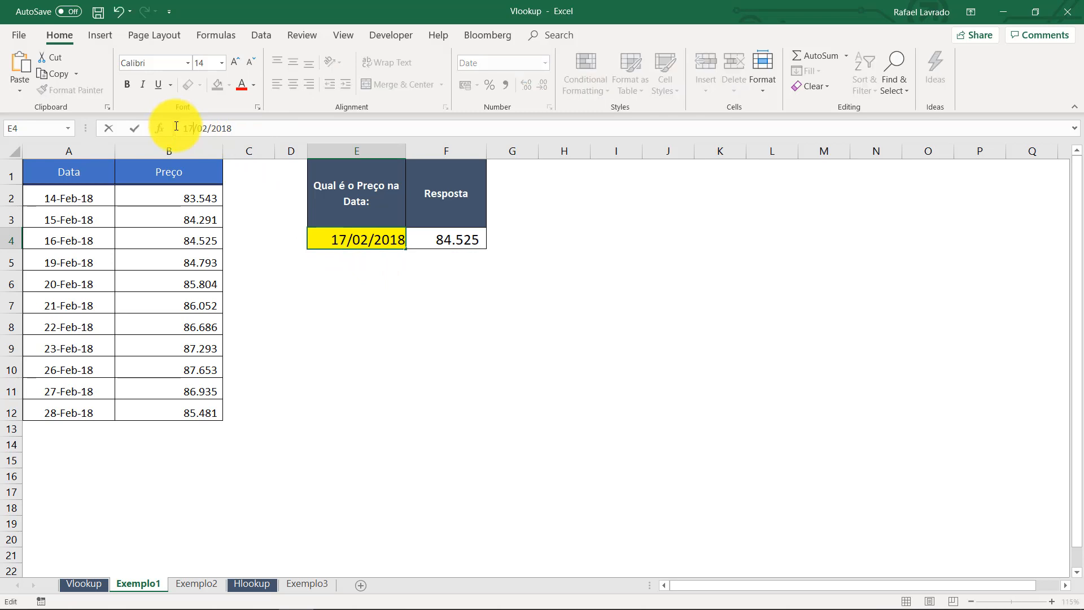
key("Return")
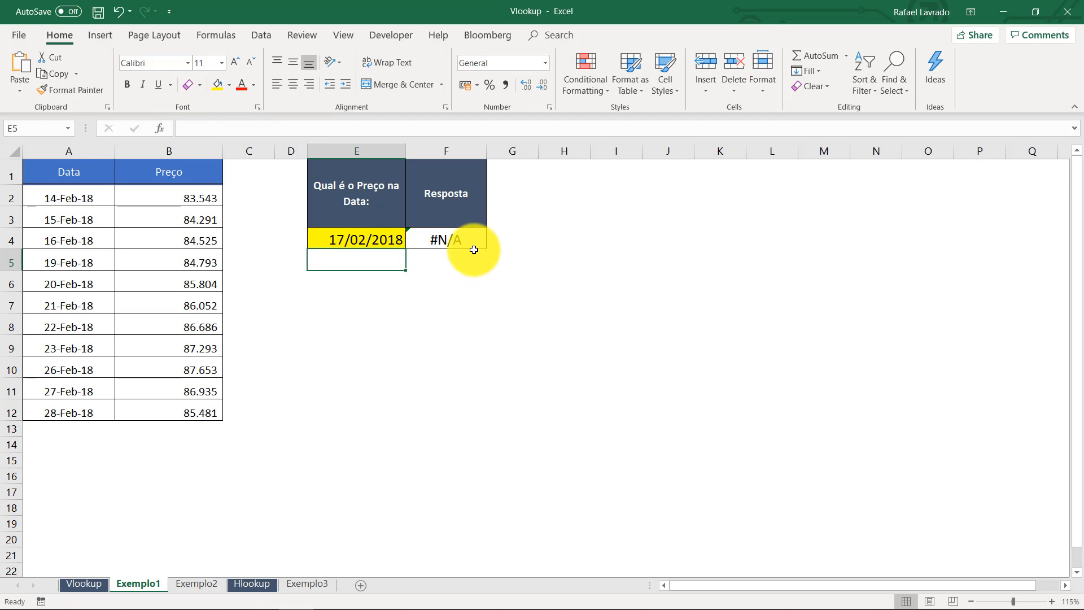
Step: Change the range_lookup argument of the VLOOKUP formula in F4 to TRUE for an approximate match
left_click(474, 248)
double_click(279, 129)
type("t")
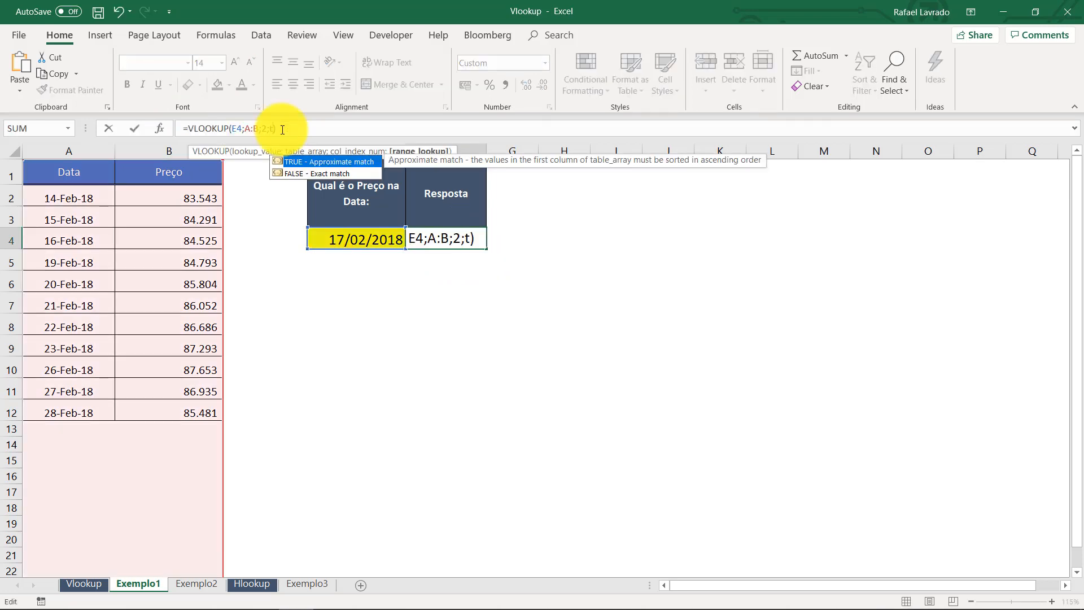
double_click(299, 161)
key("Return")
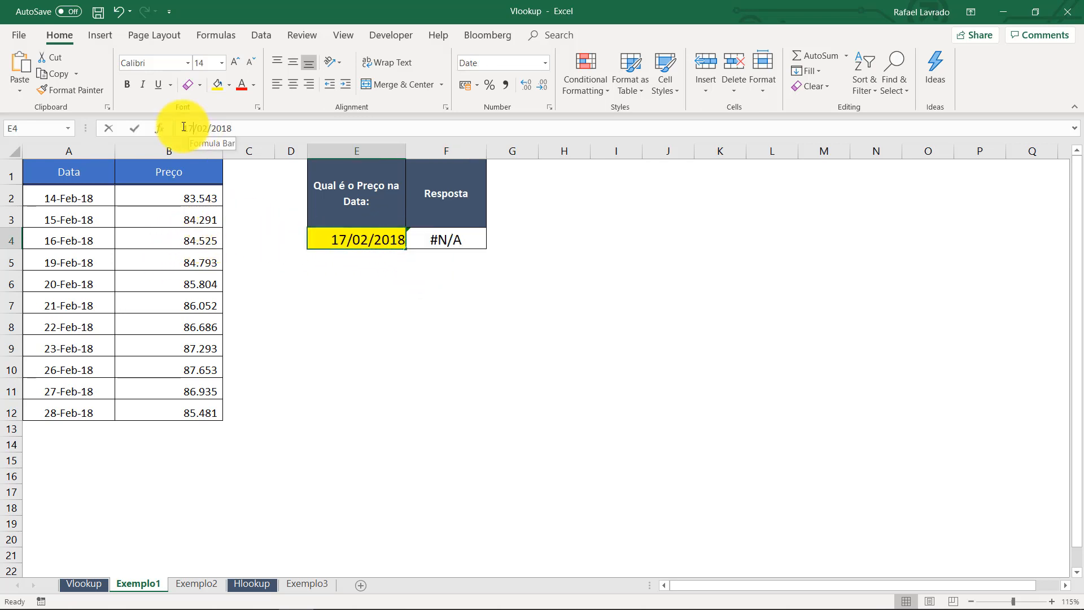
Step: Set the lookup date in E4 to 20/02/2018 and check the formula in F4
left_click(177, 125)
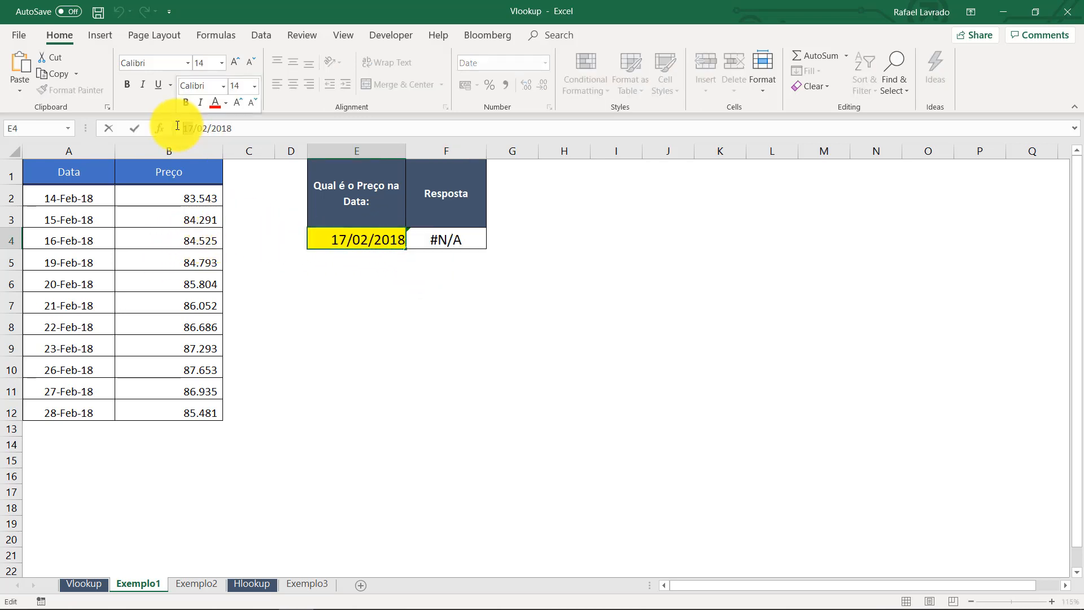
type("20")
key("Return")
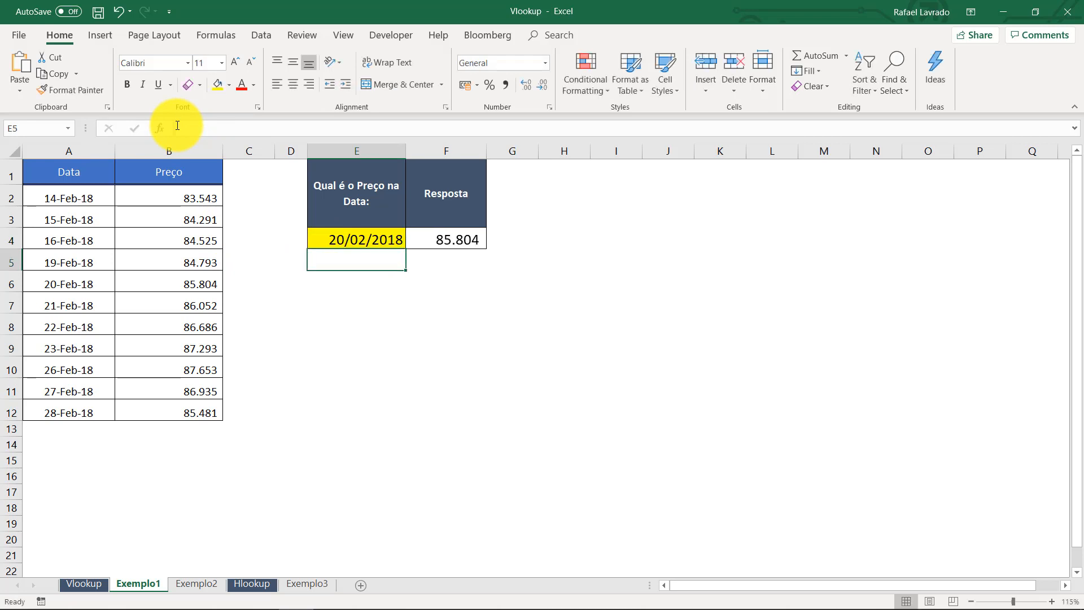
left_click(470, 231)
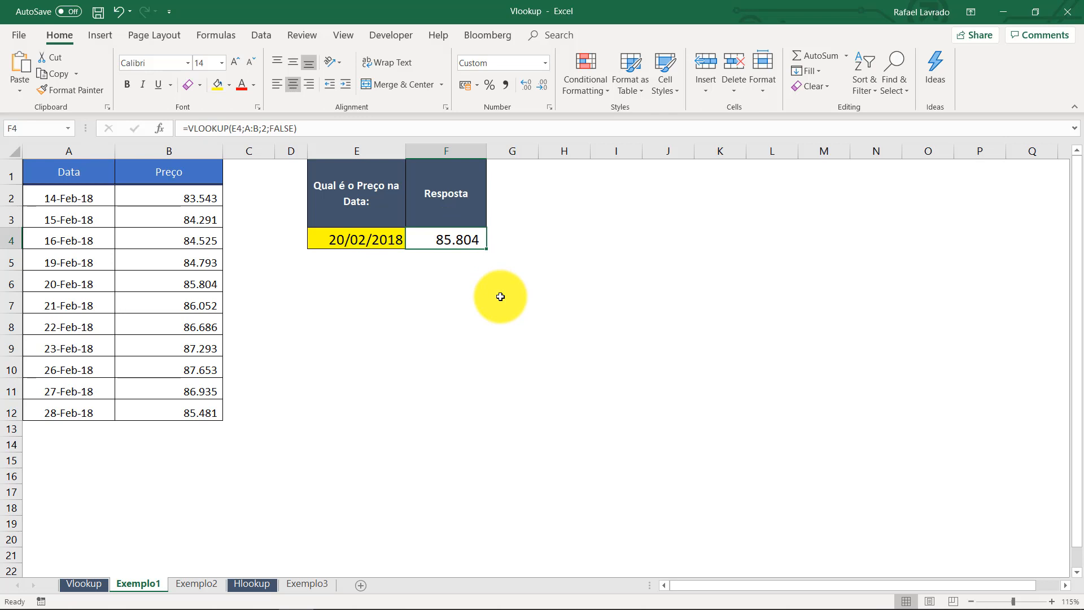
Step: On the Exemplo2 sheet, choose ticker BBDC3 in A4 and inspect the Name, Country and Sector formulas in row 4
left_click(208, 584)
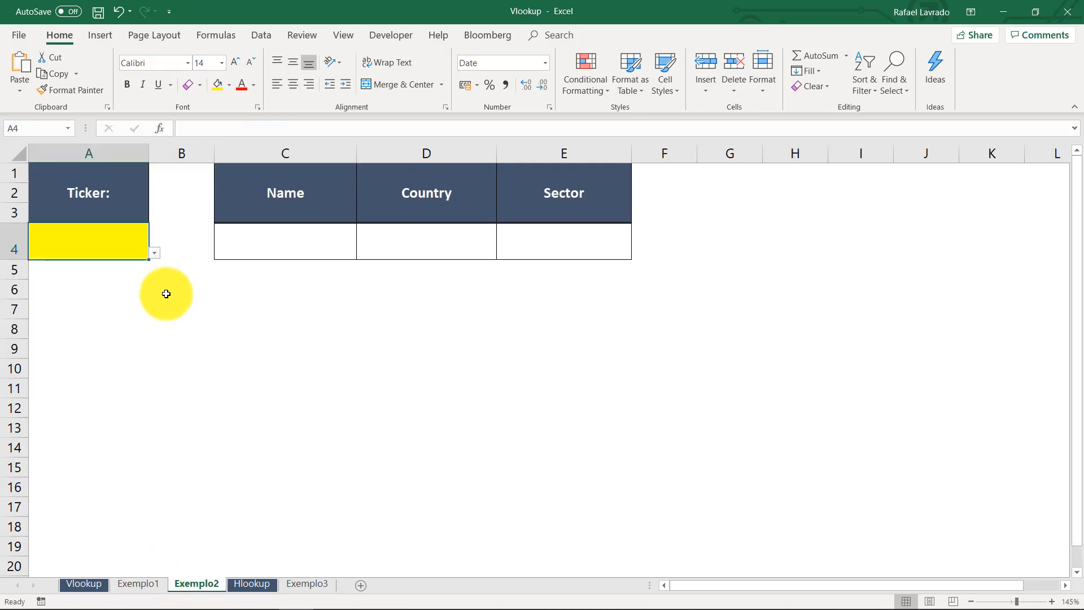
left_click(155, 254)
left_click(82, 291)
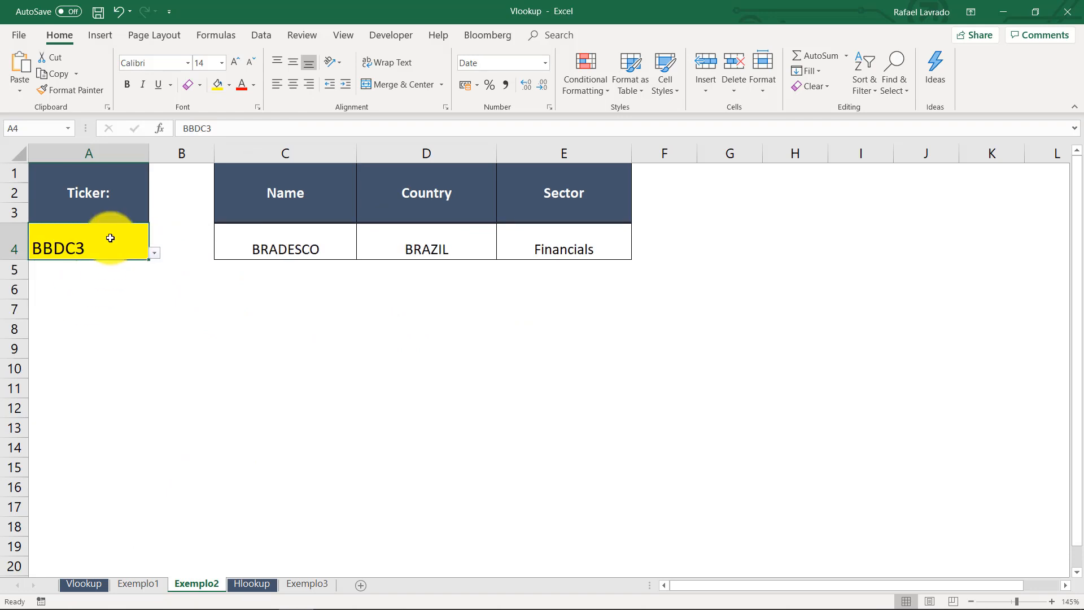
left_click(284, 246)
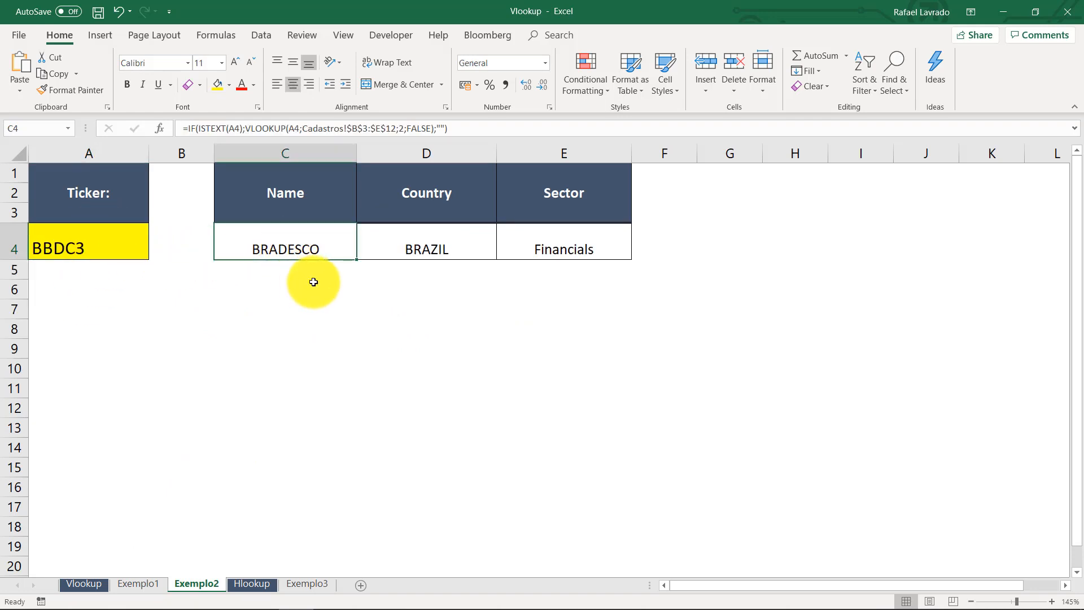
left_click(418, 251)
left_click(558, 247)
Step: Clear the ticker in A4 and choose BBDC3 again
left_click(108, 251)
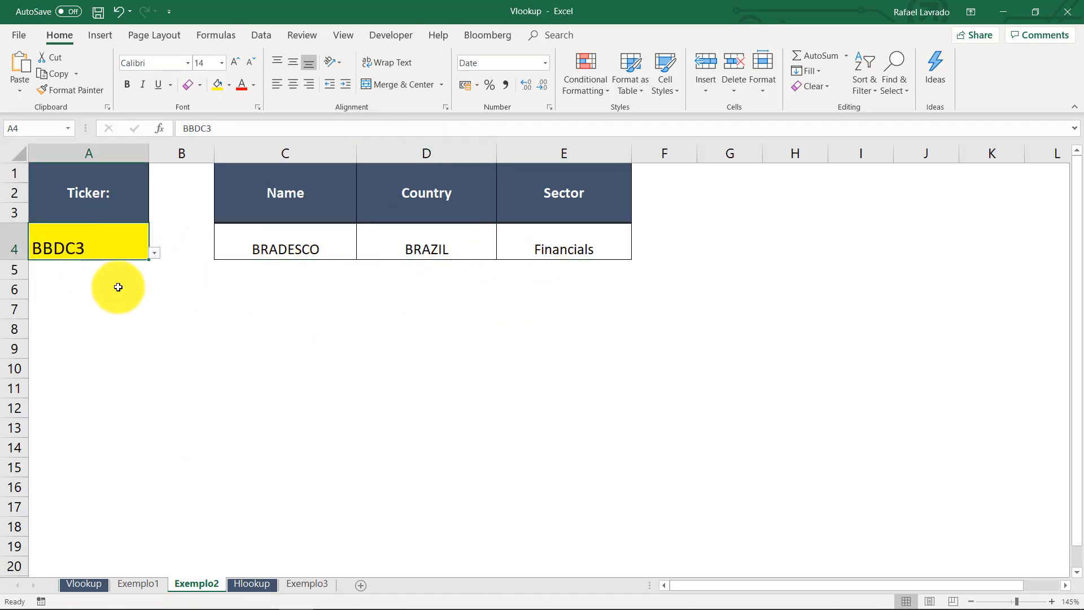
key("Delete")
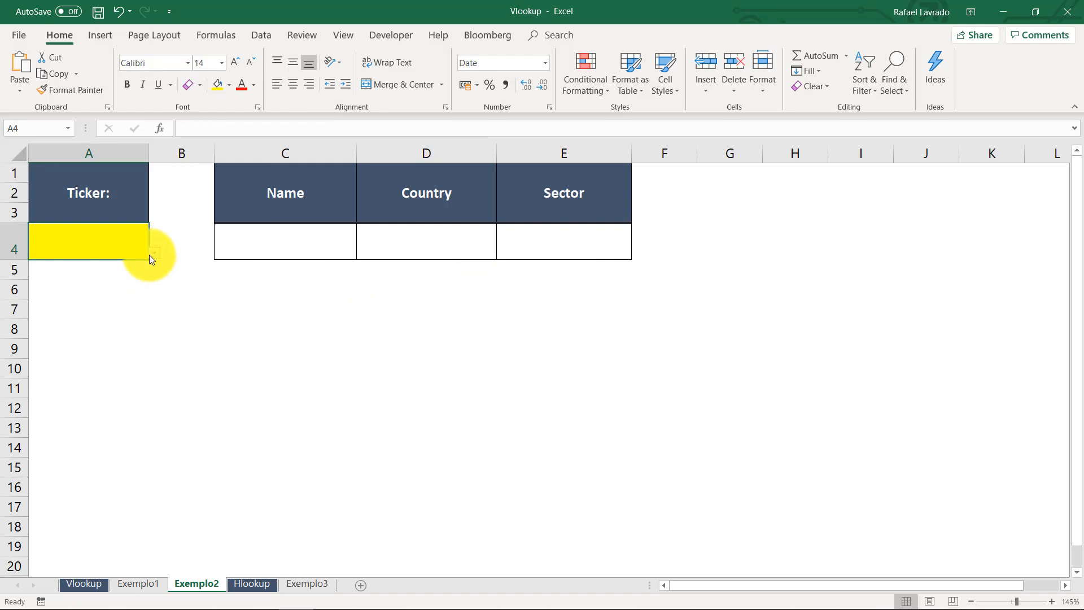
left_click(151, 255)
left_click(96, 292)
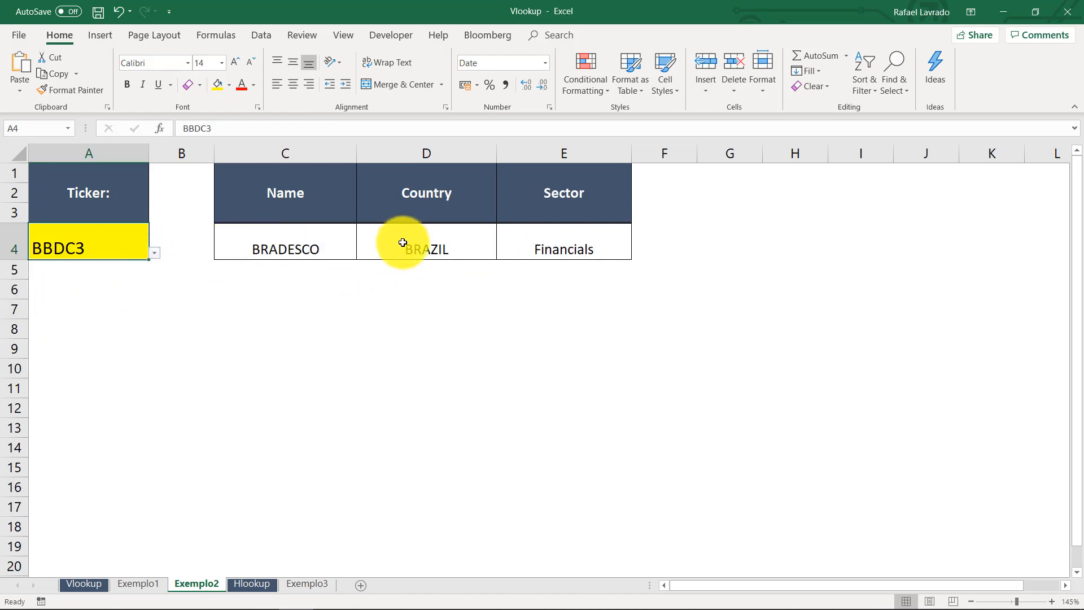
Step: Examine the ISTEXT condition and VLOOKUP arguments of the Name formula in C4
left_click(322, 240)
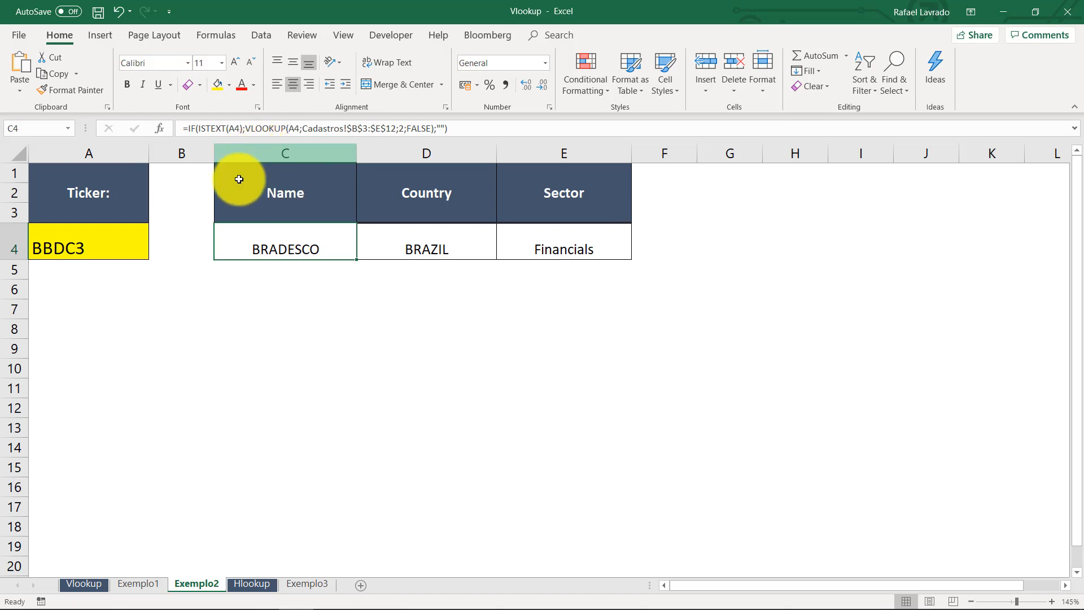
left_click(297, 129)
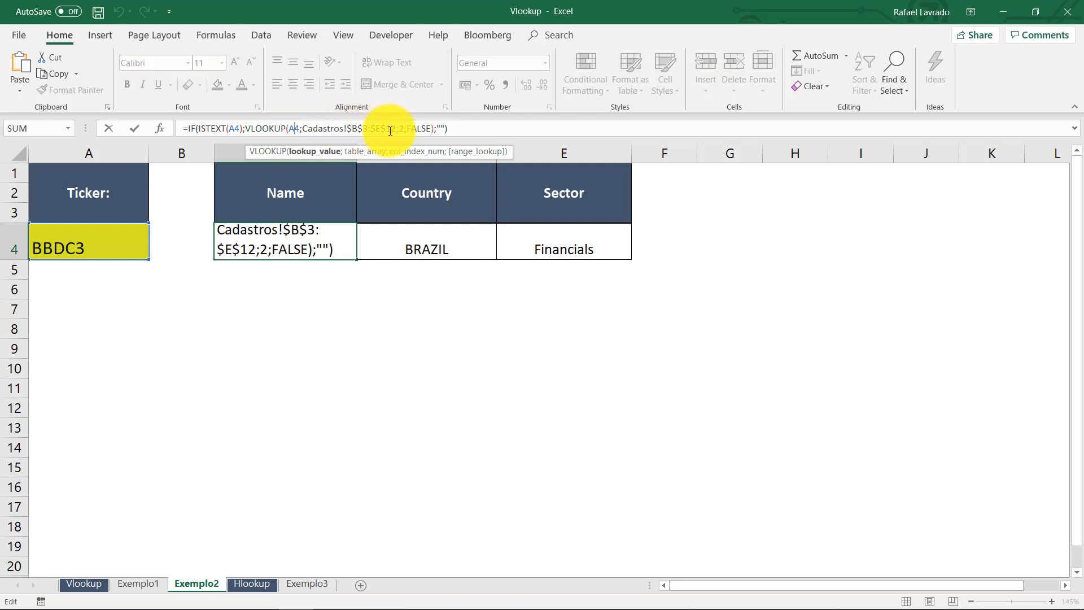
key("Return")
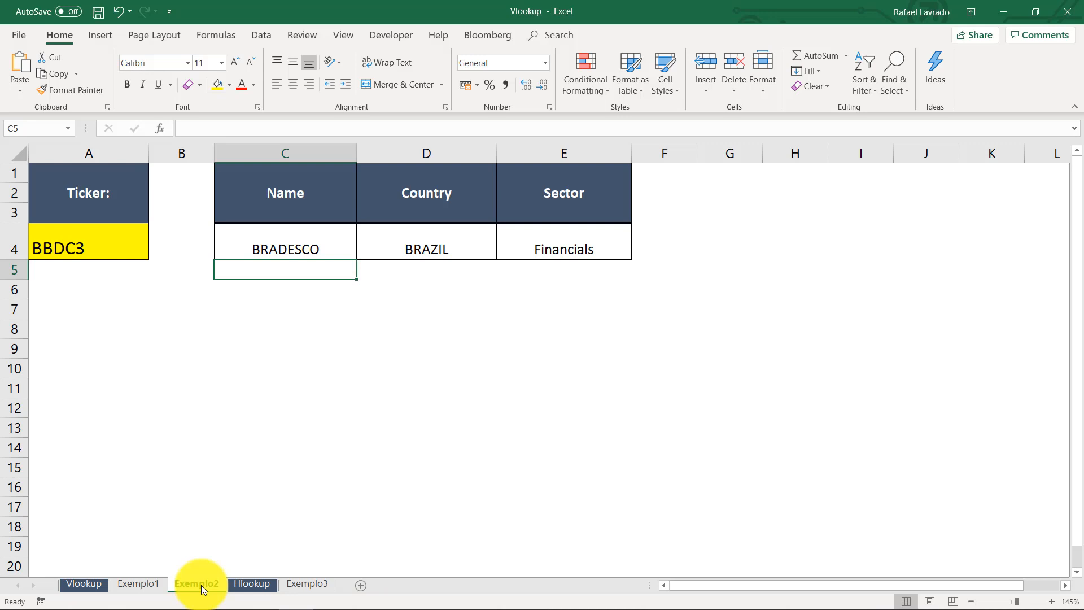
Step: Unhide the hidden Cadastros sheet
right_click(217, 584)
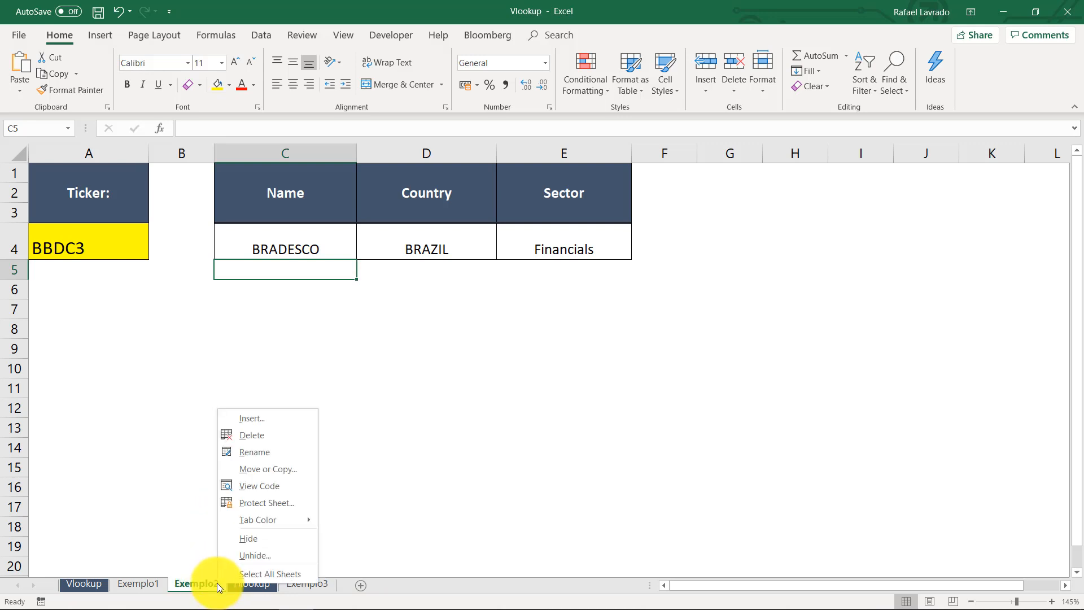
left_click(256, 555)
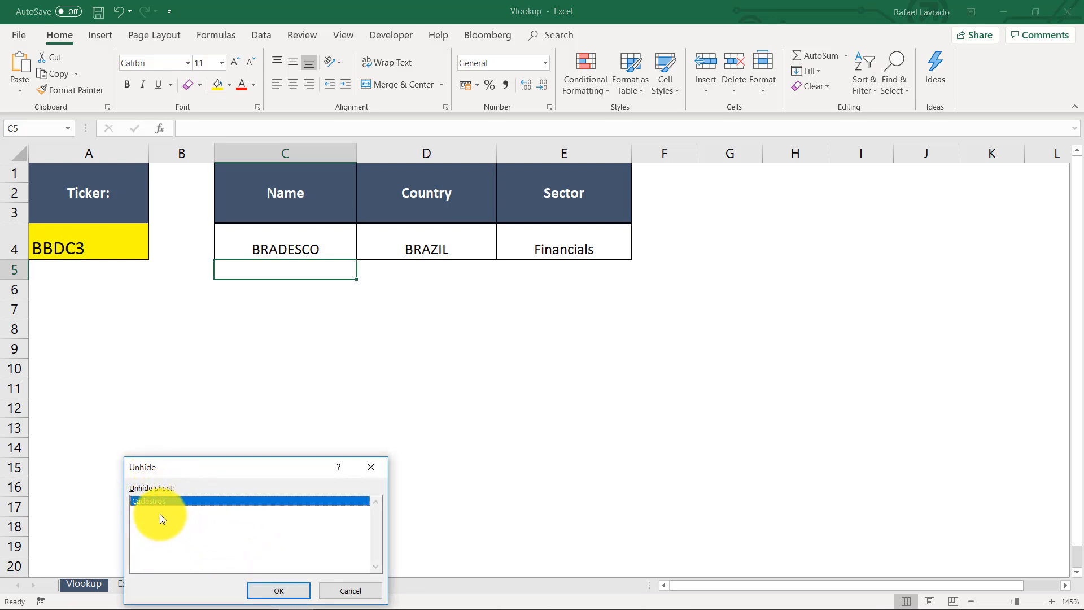
left_click(289, 588)
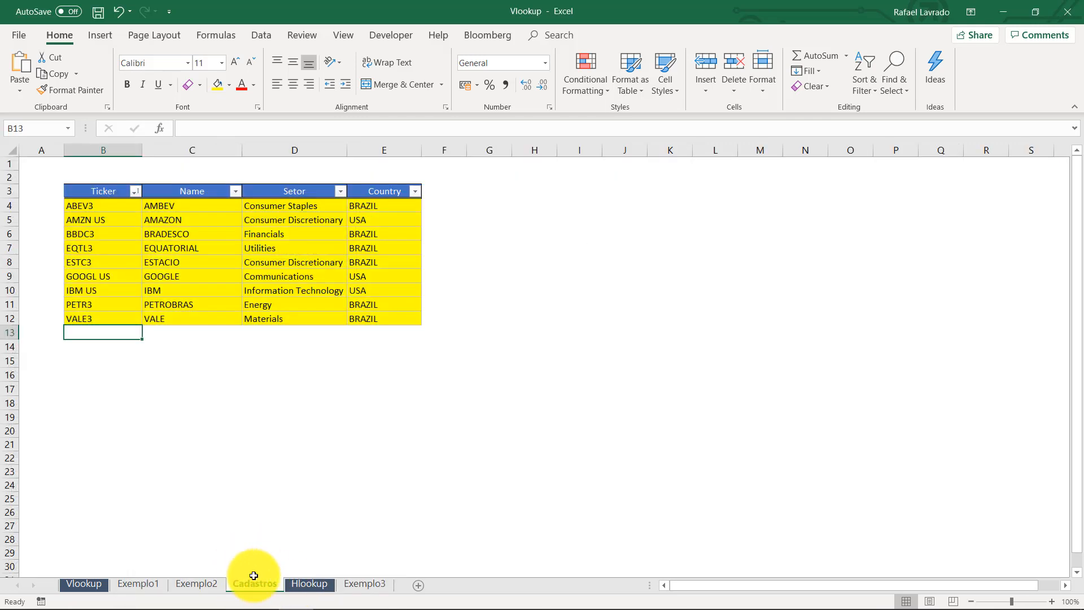
Step: Compare the lookup range in the Name formula in C4 on Exemplo2 with the ticker table on Cadastros
key("ctrl+Page_Up")
left_click(317, 232)
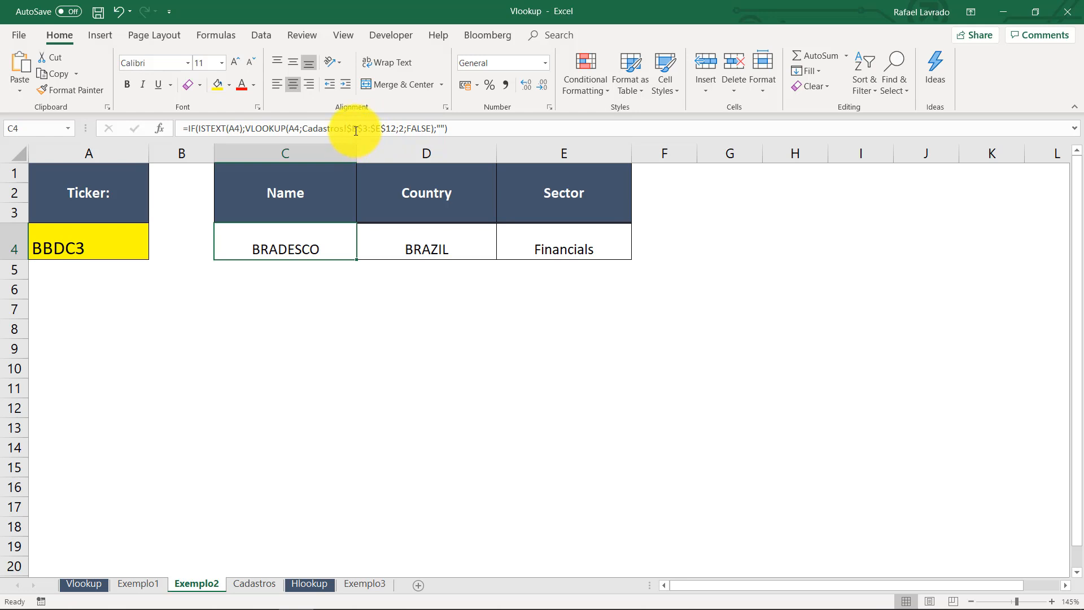
key("ctrl+Page_Down")
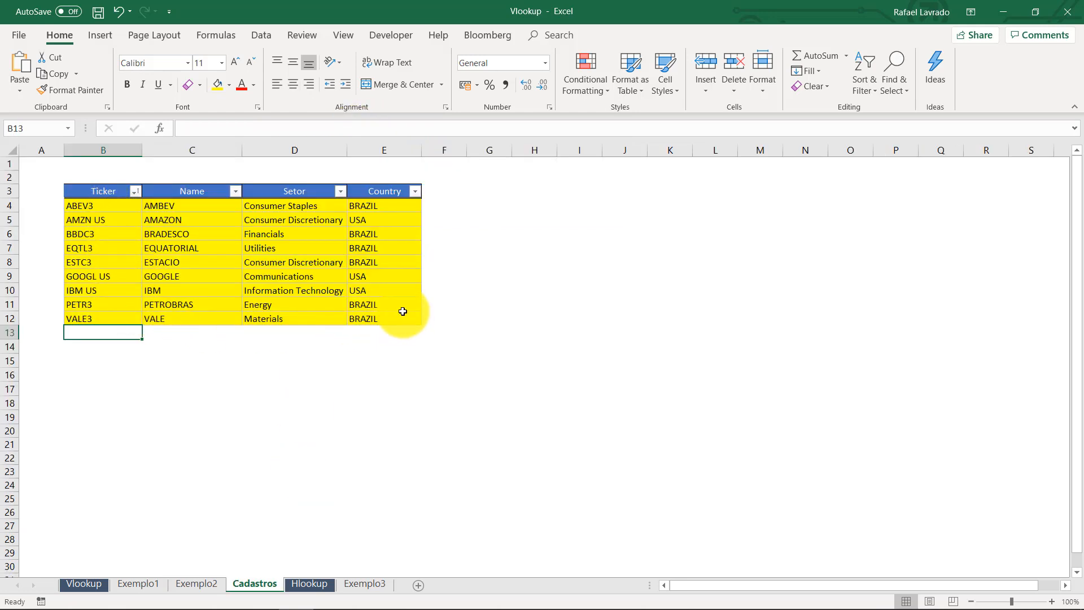
left_click(112, 363)
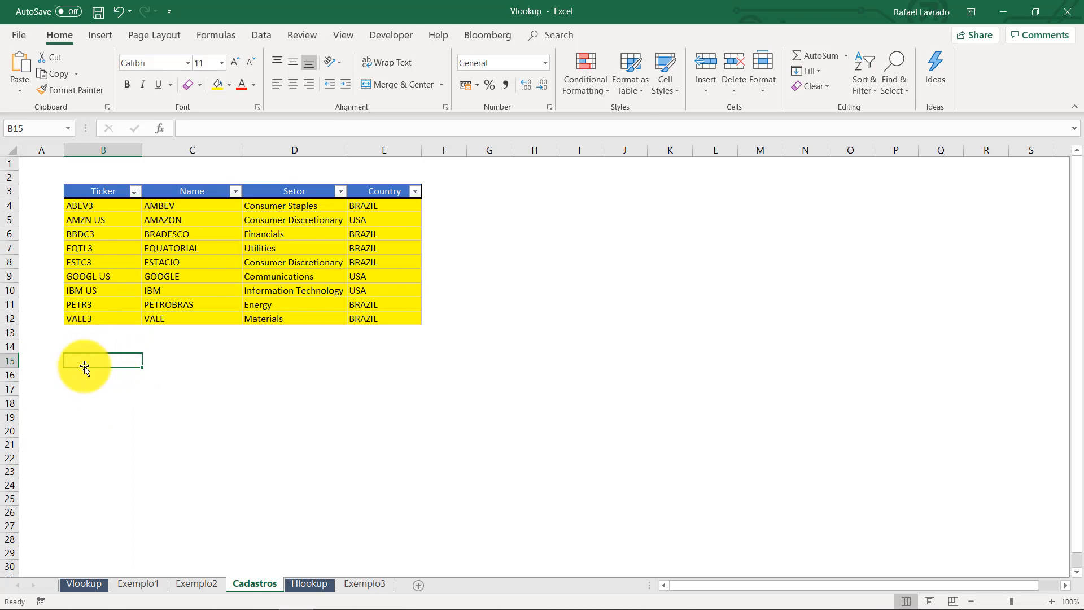
left_click(92, 319)
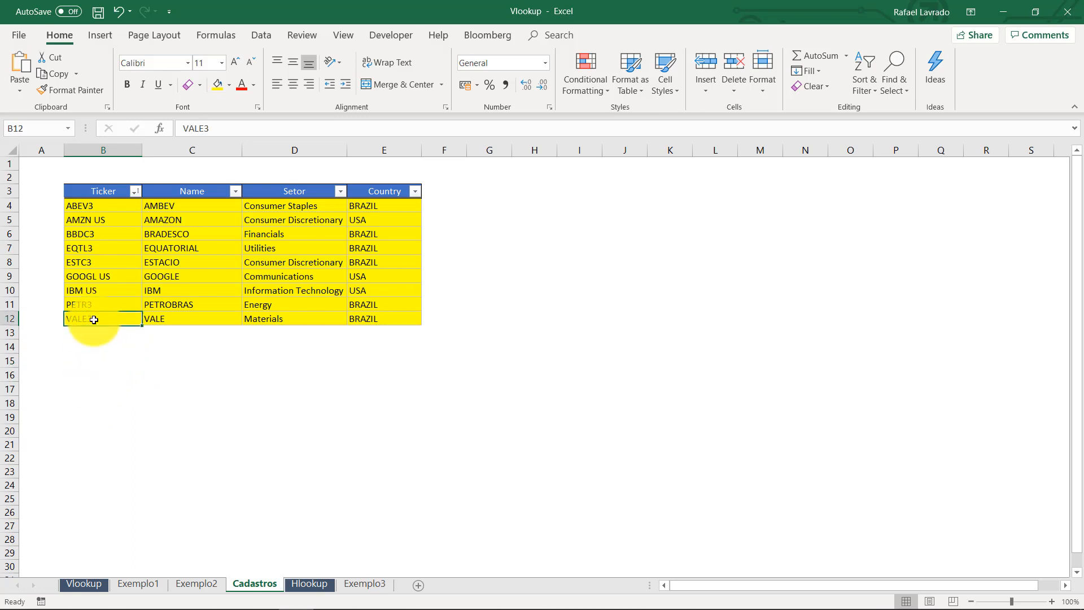
Step: Examine the lookup value and column index arguments of the Name formula in C4 on Exemplo2
left_click(99, 366)
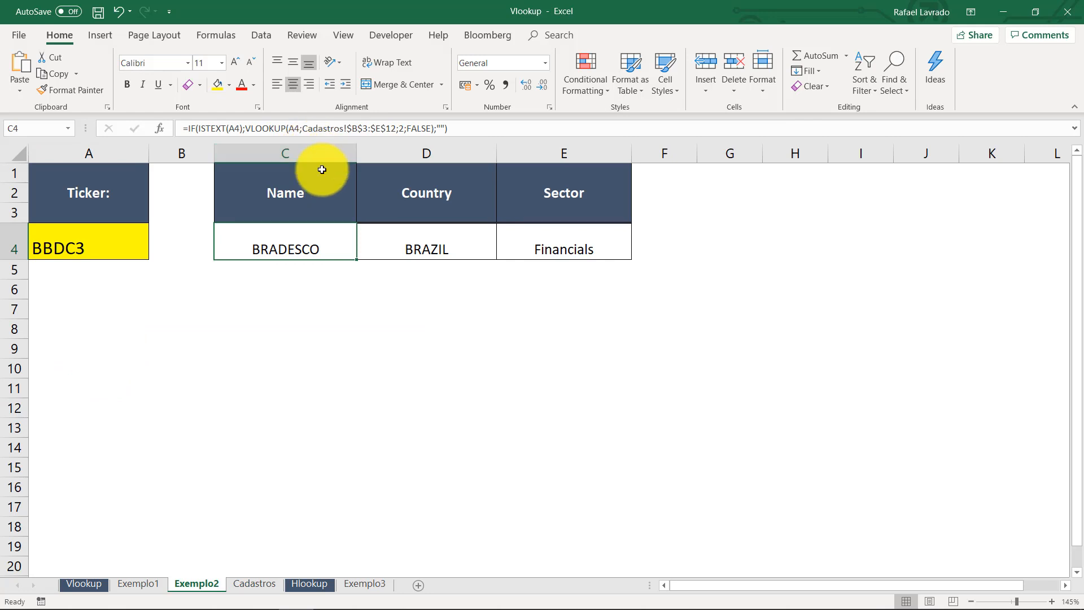
left_click(295, 129)
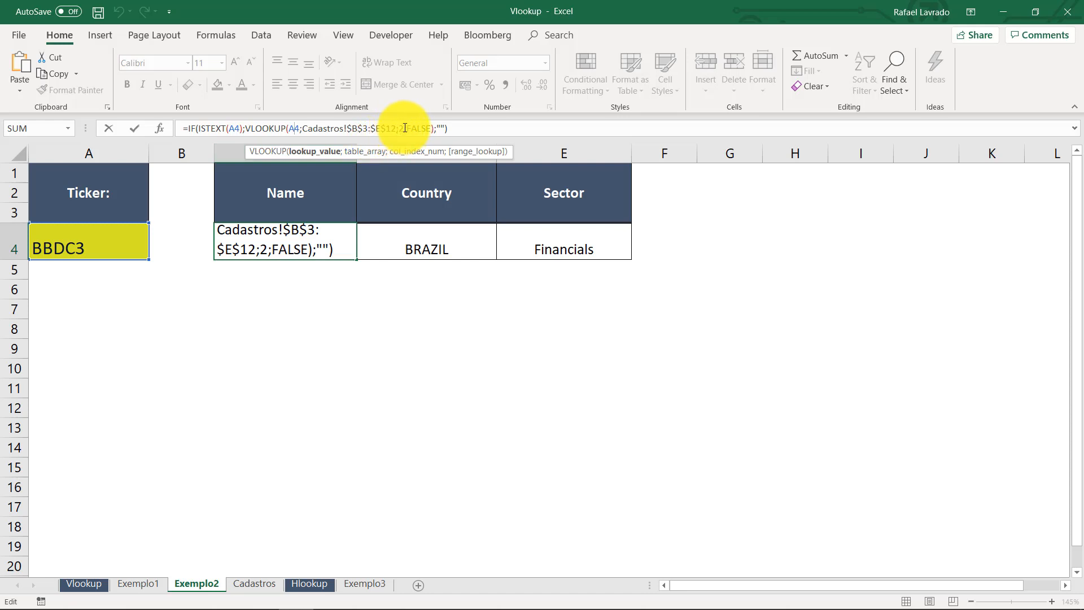
key("Return")
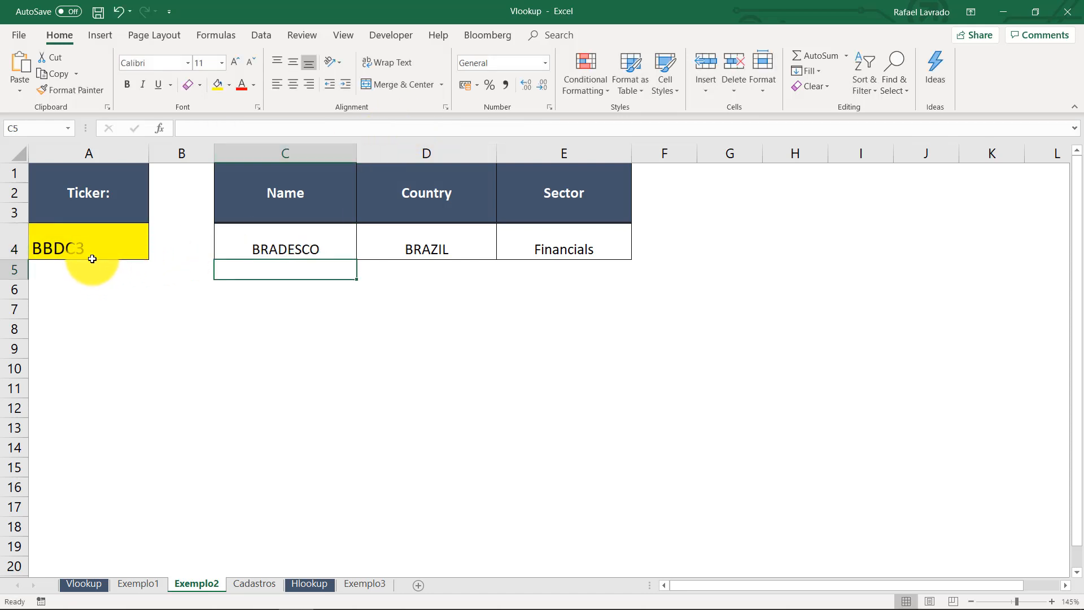
Step: Trace the BBDC3 row on Cadastros through its Ticker, Name, Setor and Country cells, ending on the Name cell
left_click(249, 584)
left_click(109, 235)
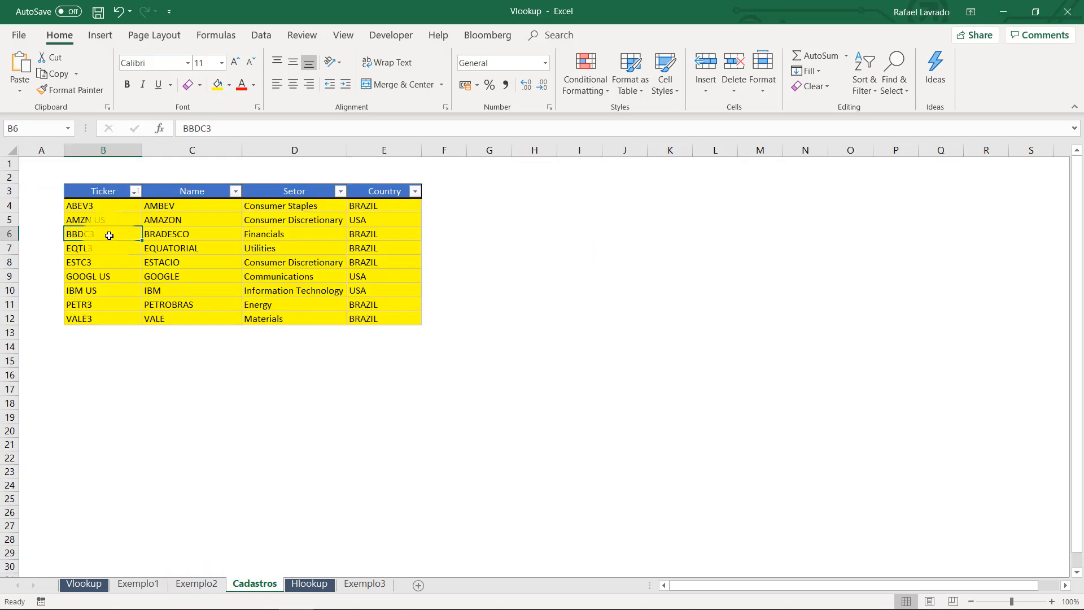
left_click(196, 234)
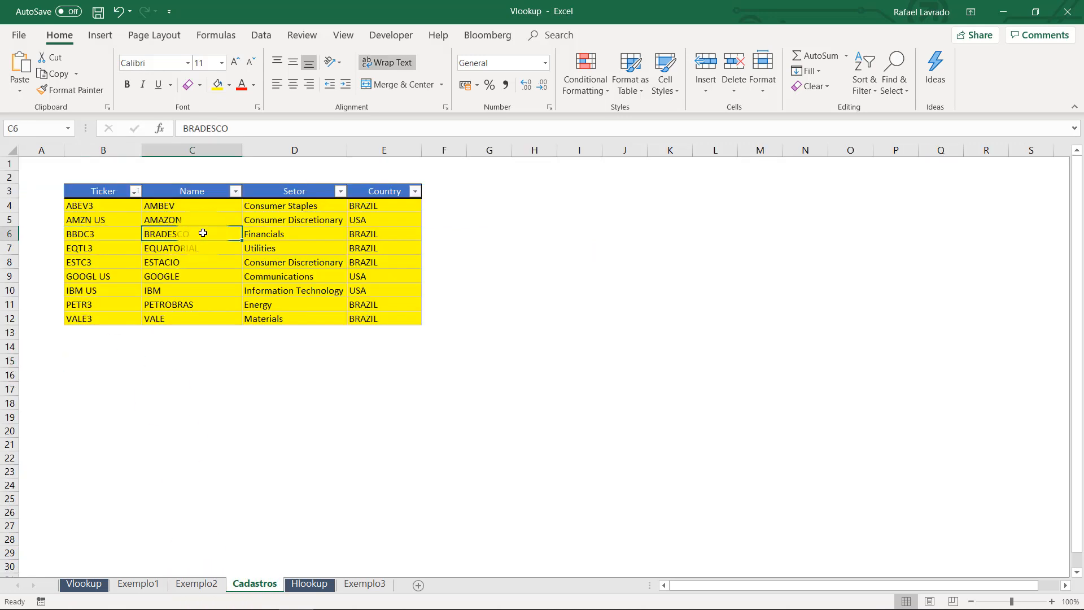
left_click(280, 233)
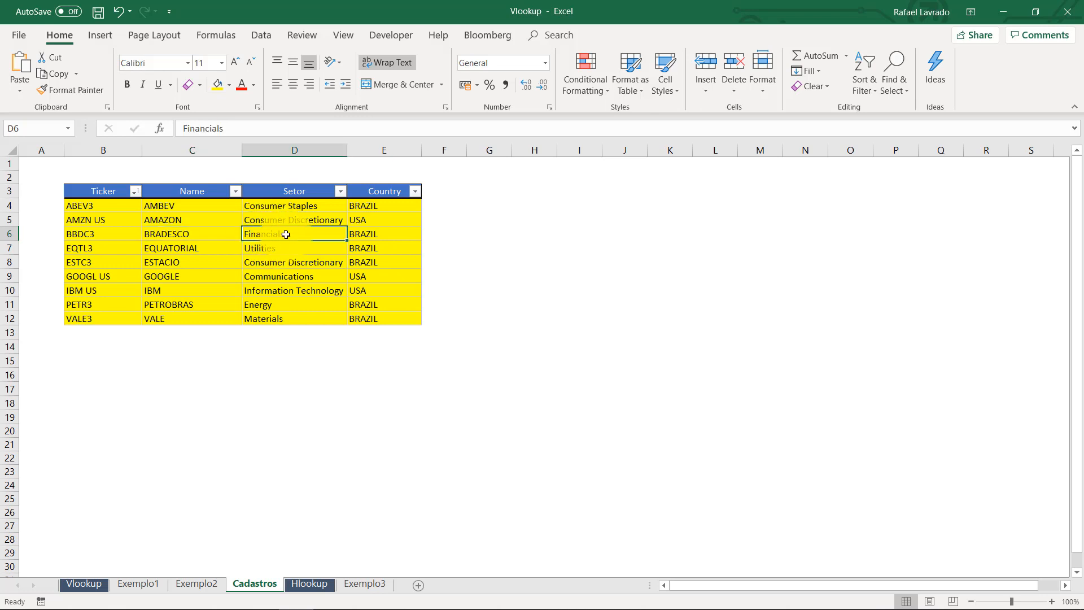
left_click(369, 234)
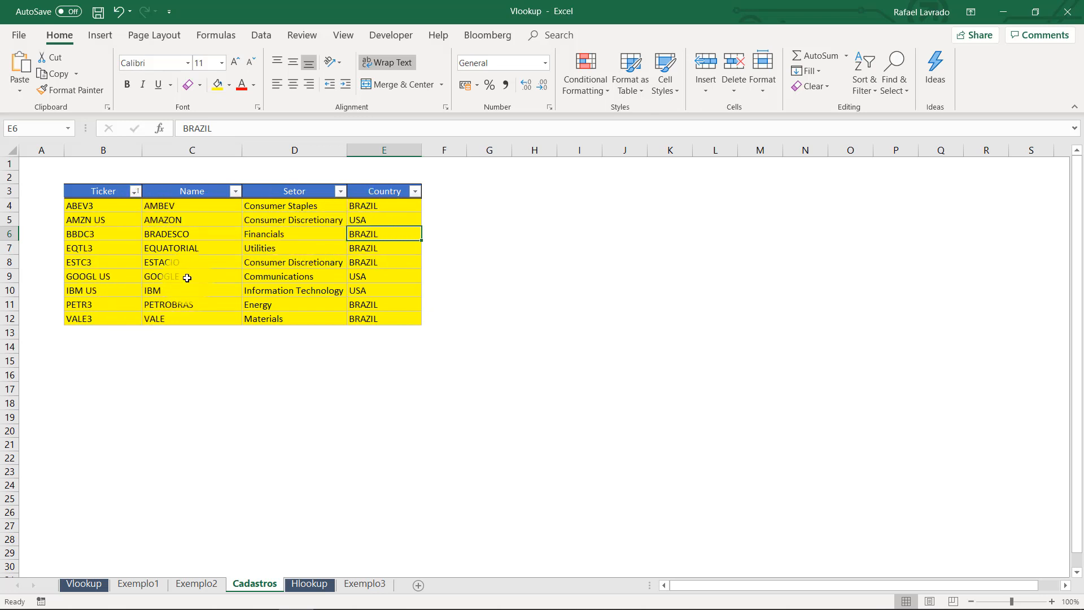
left_click(220, 234)
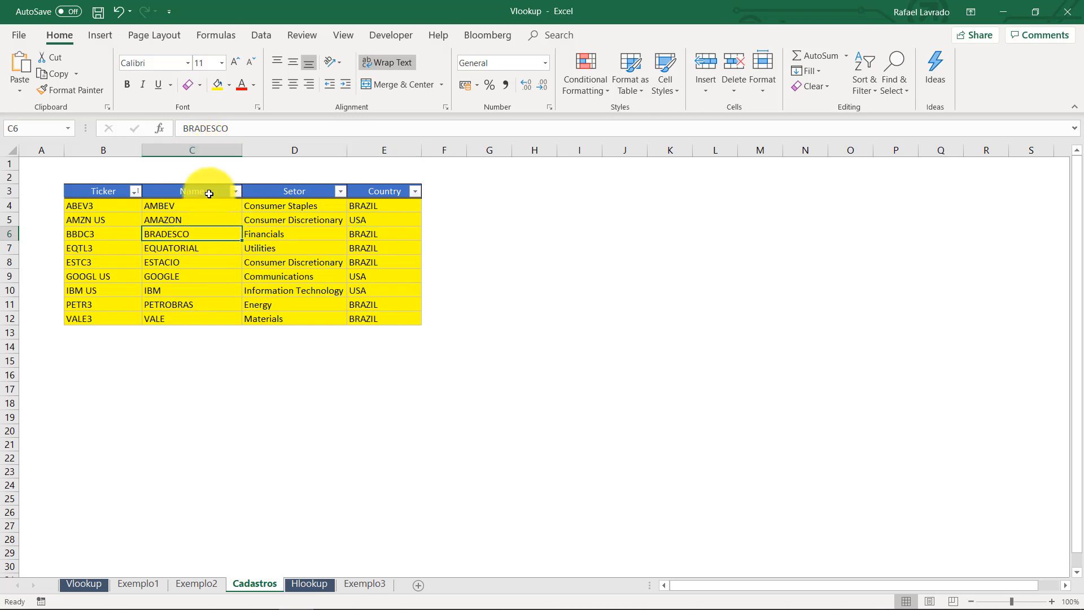
Step: Examine the VLOOKUP column index argument of the Country formula in D4 on Exemplo2
left_click(198, 584)
left_click(394, 129)
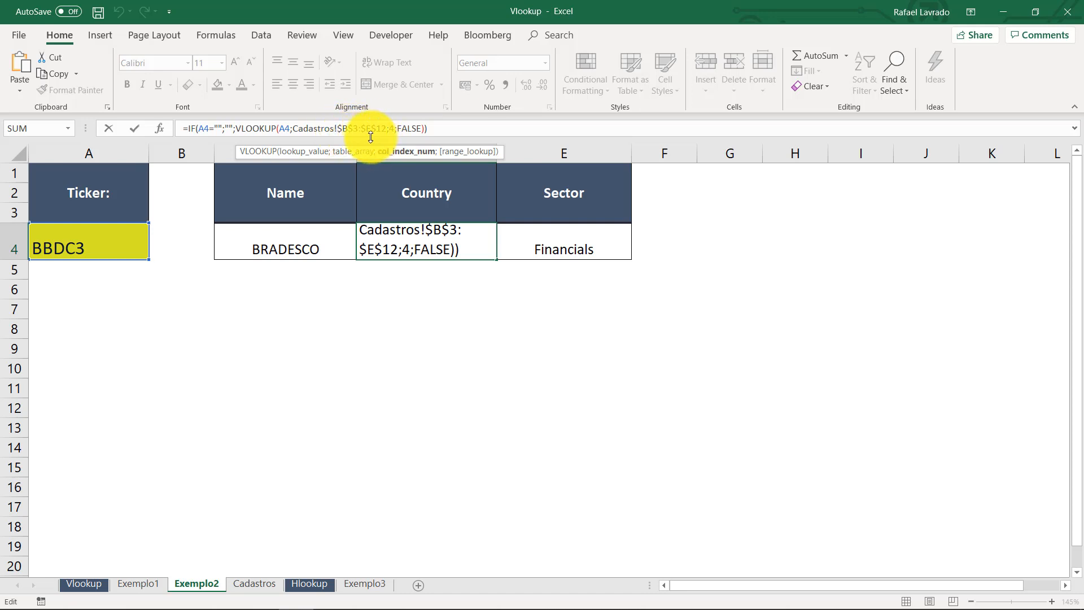
key("Return")
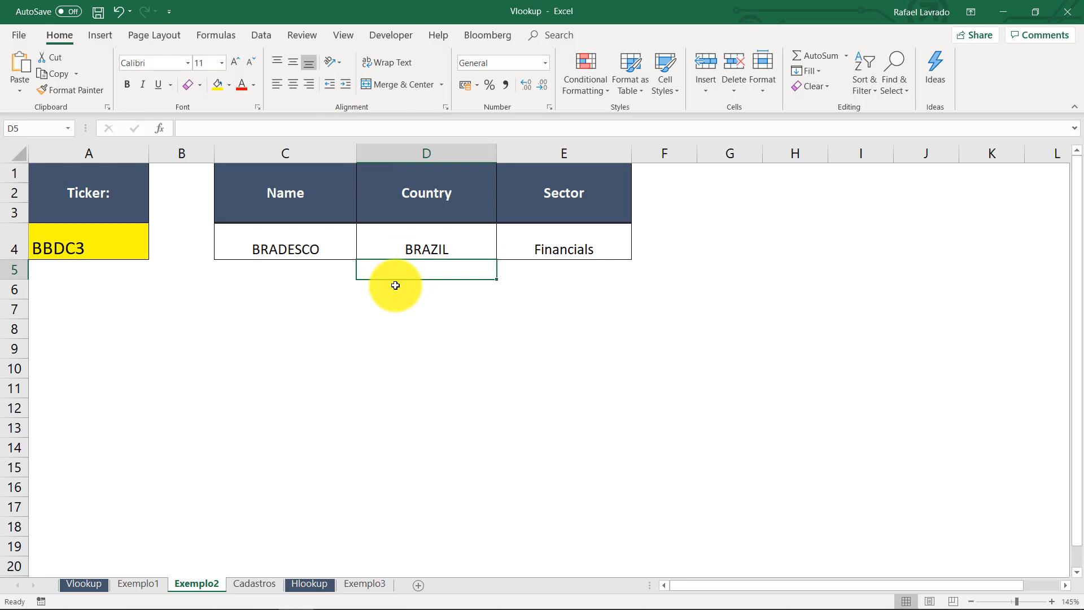
Step: Compare the ticker in A4 on Exemplo2 with the Ticker column on Cadastros, and return to Exemplo2
left_click(97, 243)
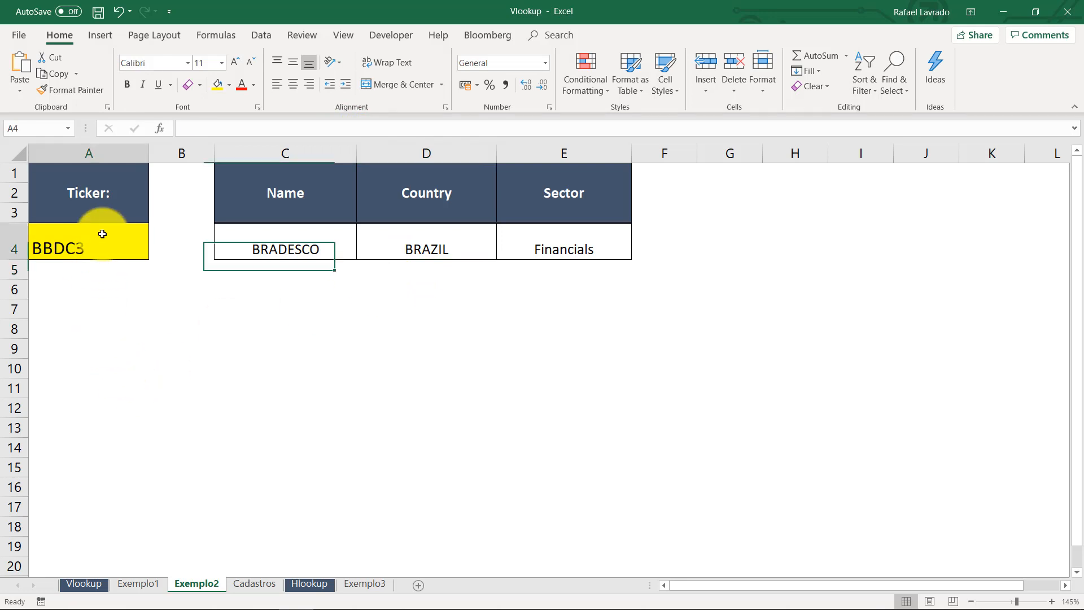
left_click(254, 583)
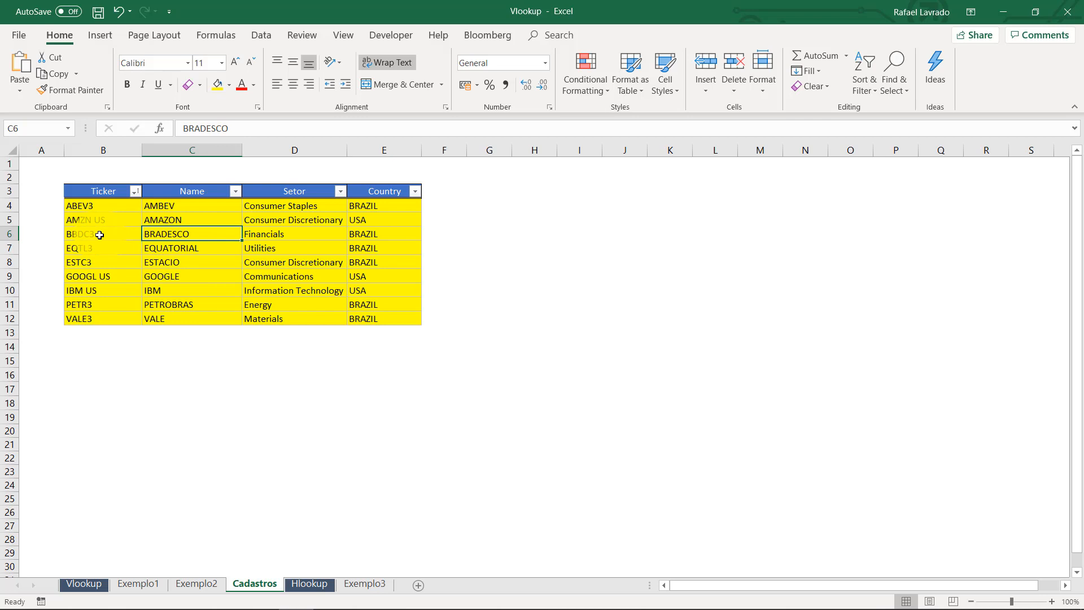
key("ctrl+Page_Up")
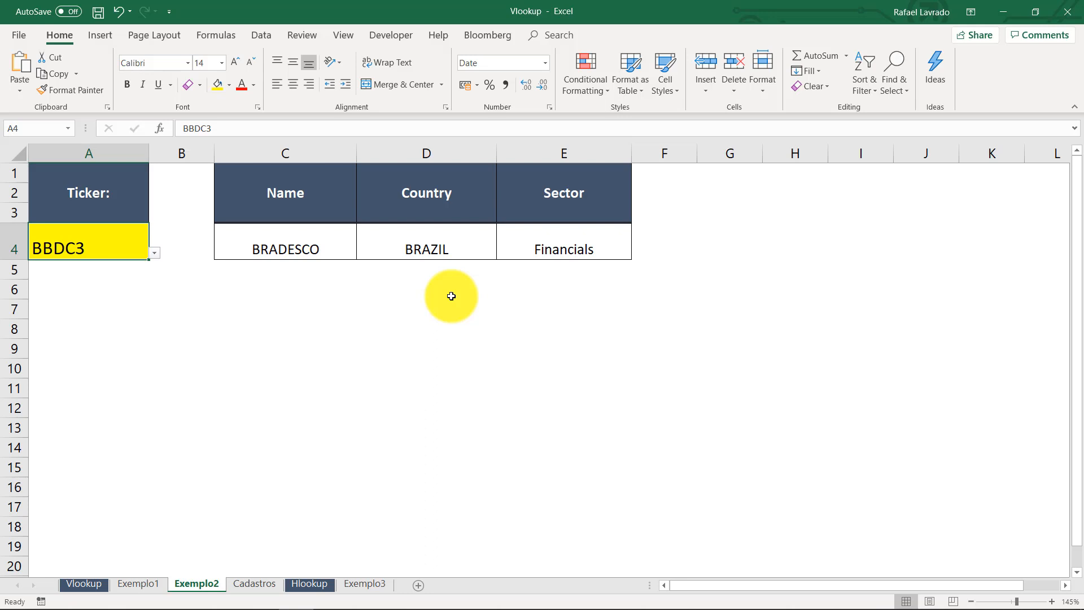
Step: Review the HLOOKUP argument diagram on the Hlookup sheet and open the price-by-date example on Exemplo3
left_click(309, 585)
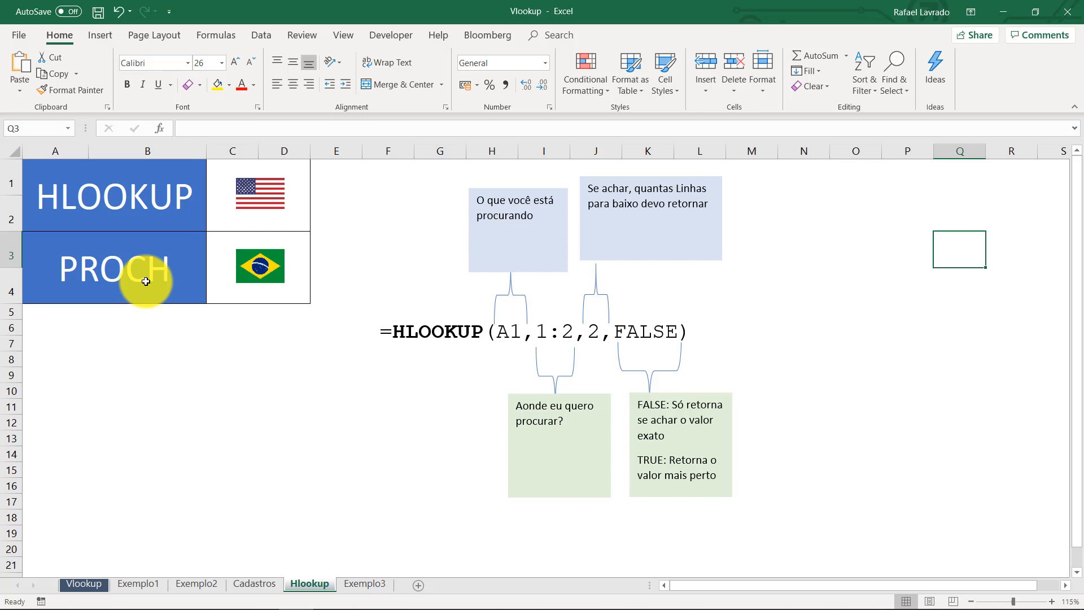
left_click(376, 584)
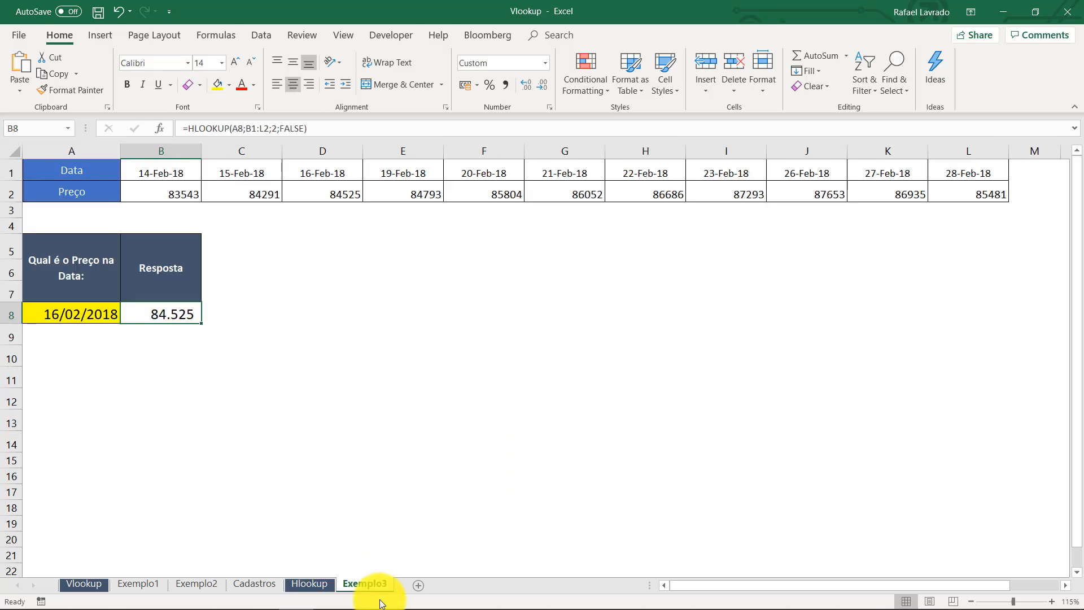